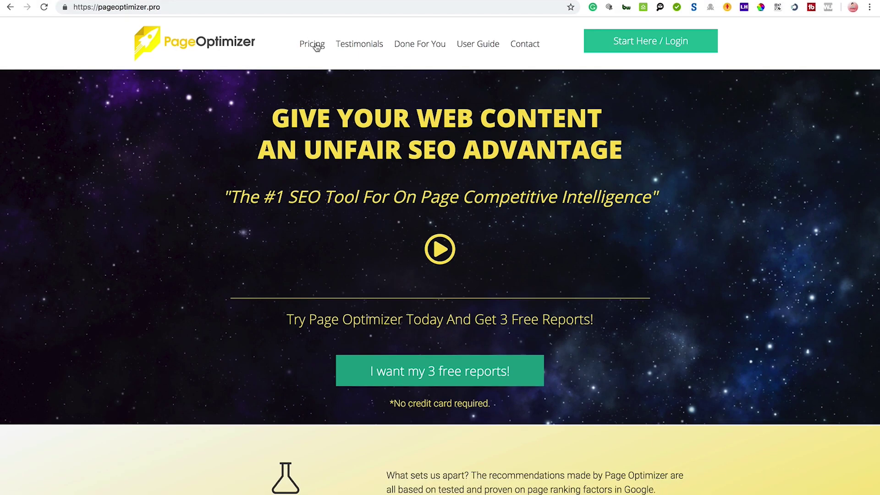
# Review the pricing plans and customer testimonials on the Page Optimizer Pro home page
pyautogui.click(315, 46)
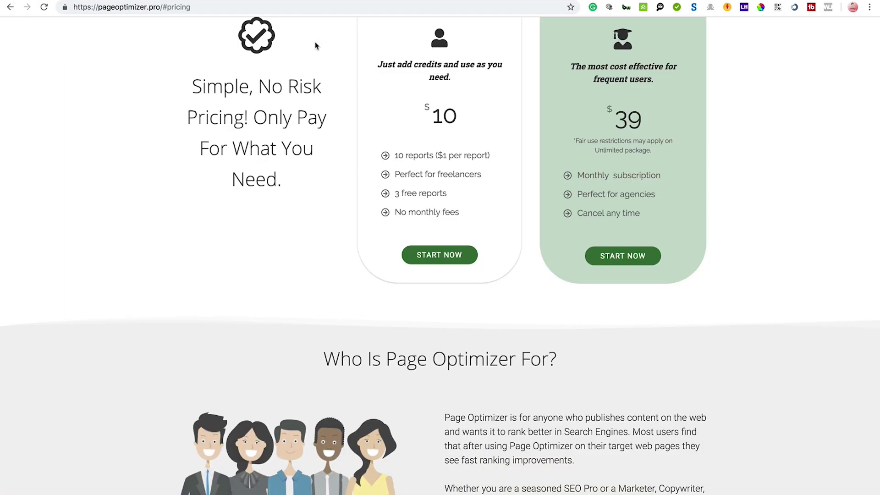
pyautogui.scroll(3, 315, 46)
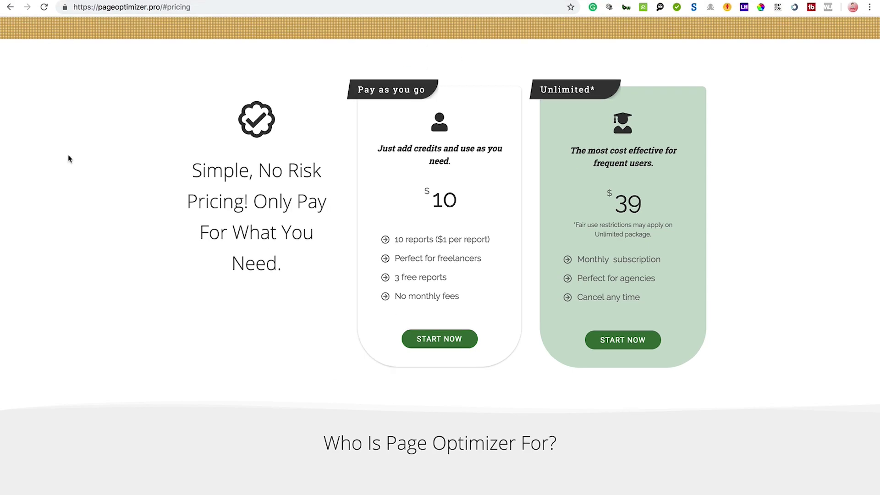
pyautogui.click(10, 8)
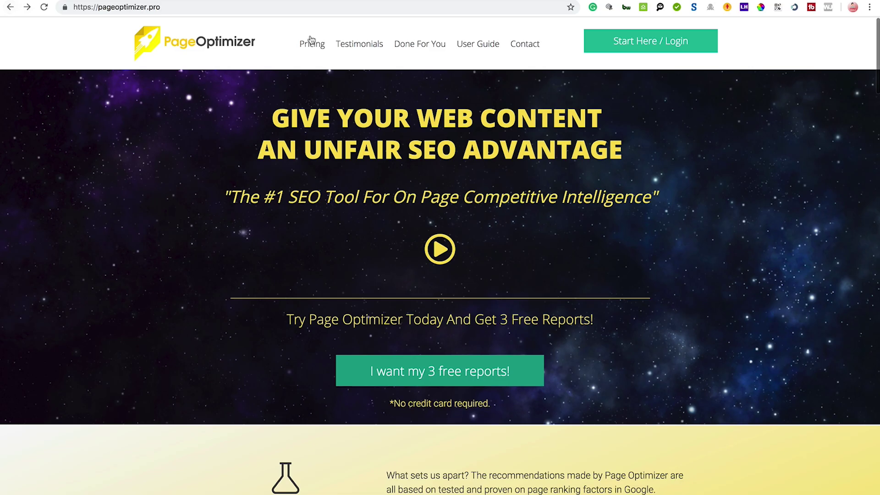
pyautogui.click(374, 47)
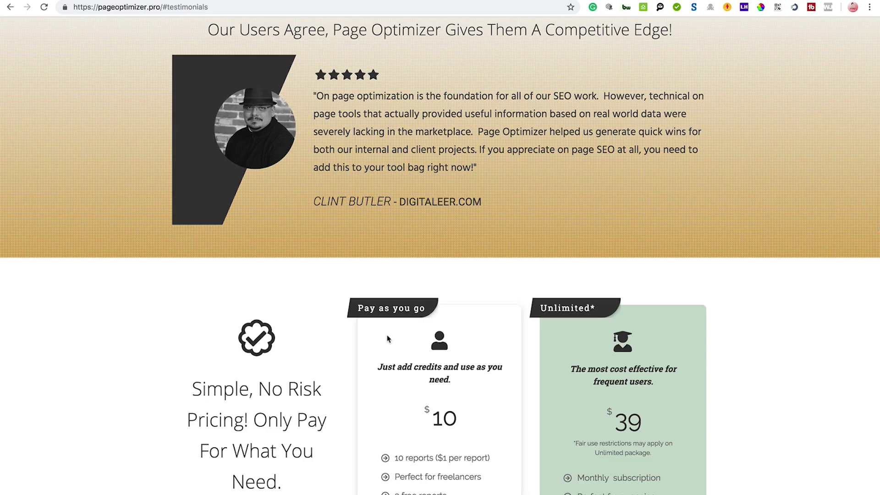
pyautogui.moveTo(494, 210); pyautogui.dragTo(465, 115)
pyautogui.click(464, 115)
pyautogui.scroll(20, 465, 114)
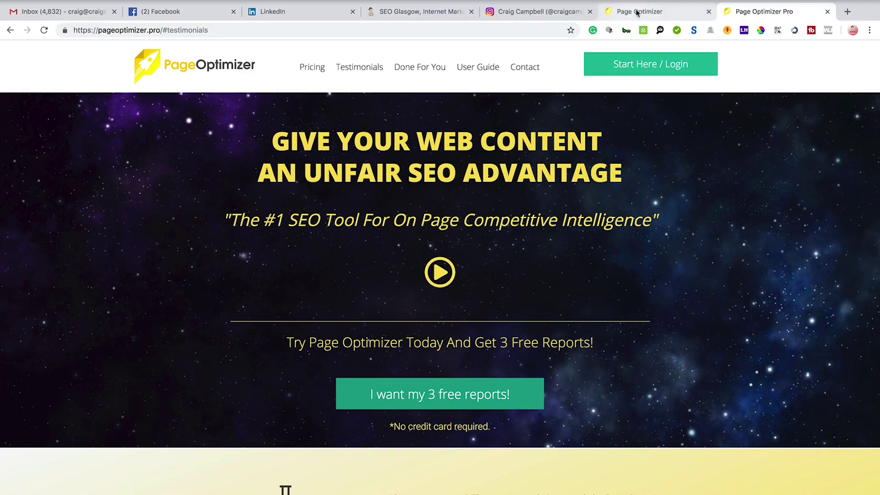
# Switch to the app tab and open the project's Pages list showing home and Scrapebox Tutorial
pyautogui.click(639, 12)
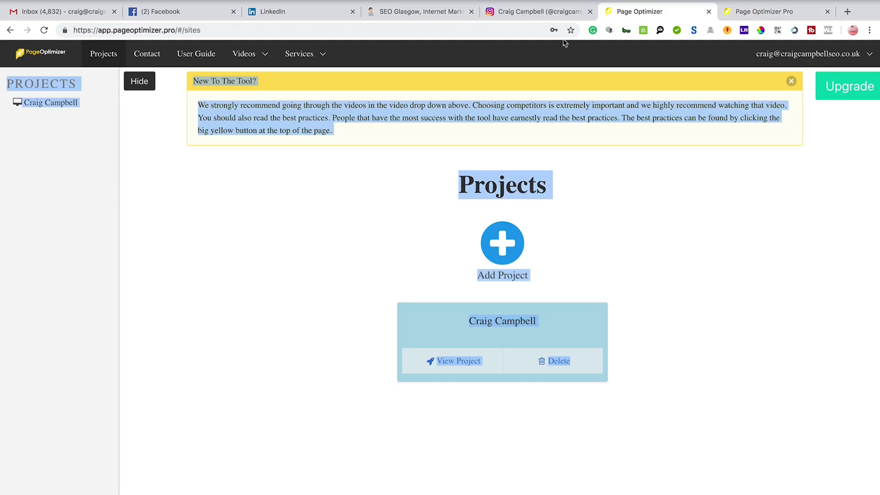
pyautogui.click(264, 248)
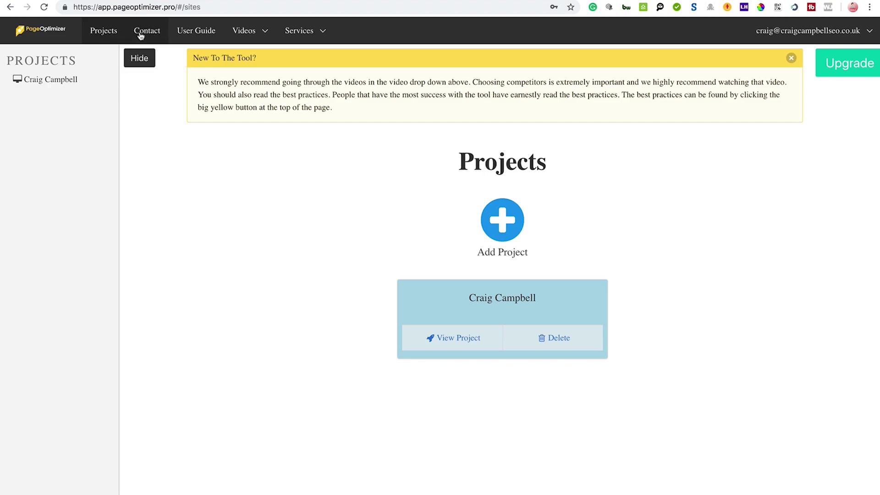
pyautogui.moveTo(267, 31)
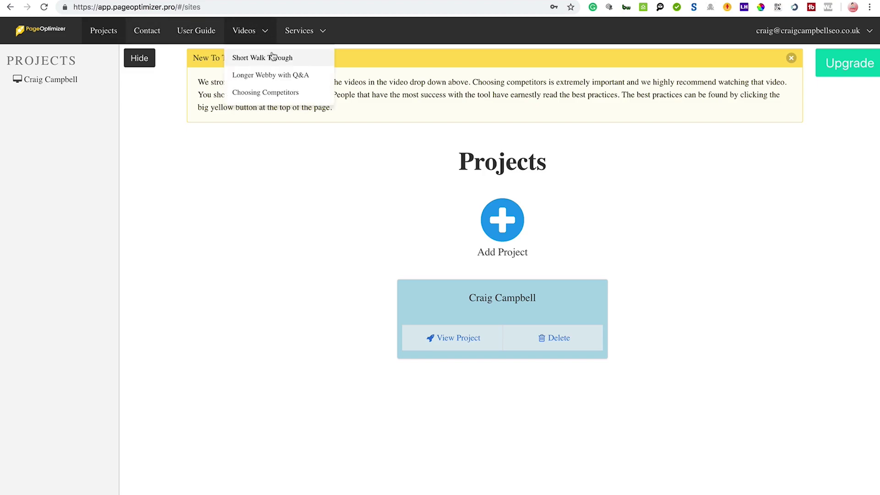
pyautogui.moveTo(297, 33)
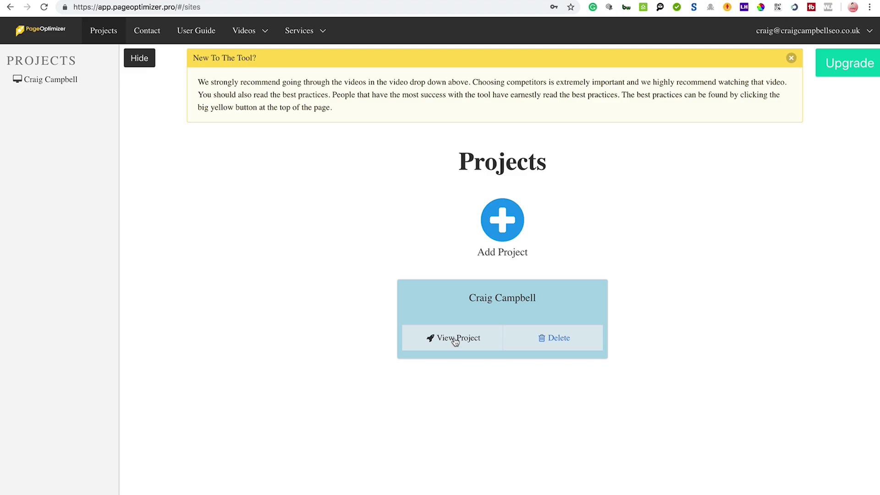
pyautogui.click(455, 339)
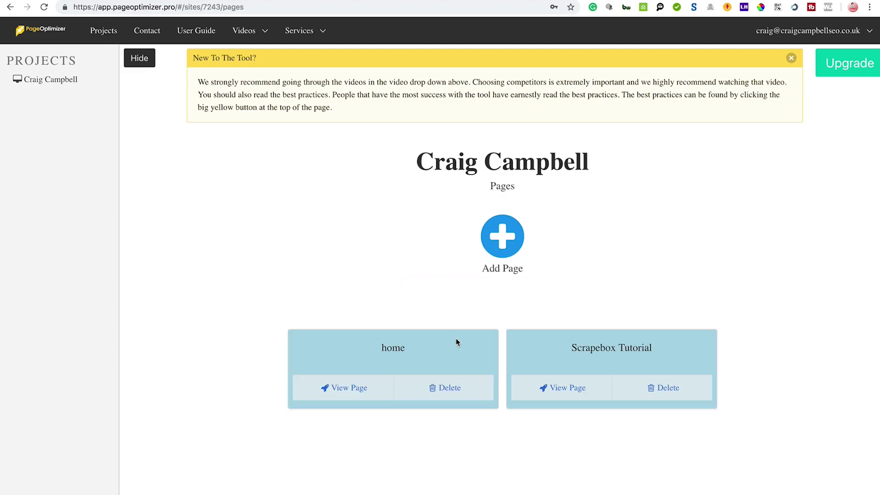
pyautogui.moveTo(398, 5)
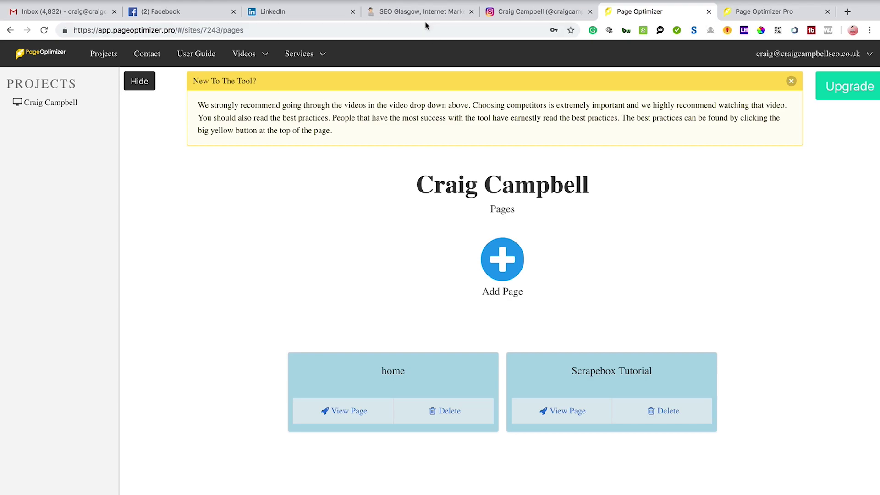
# Search Google for 'scrapebox tutorial' in a new tab and scroll through the results
pyautogui.click(848, 12)
pyautogui.write('scr')
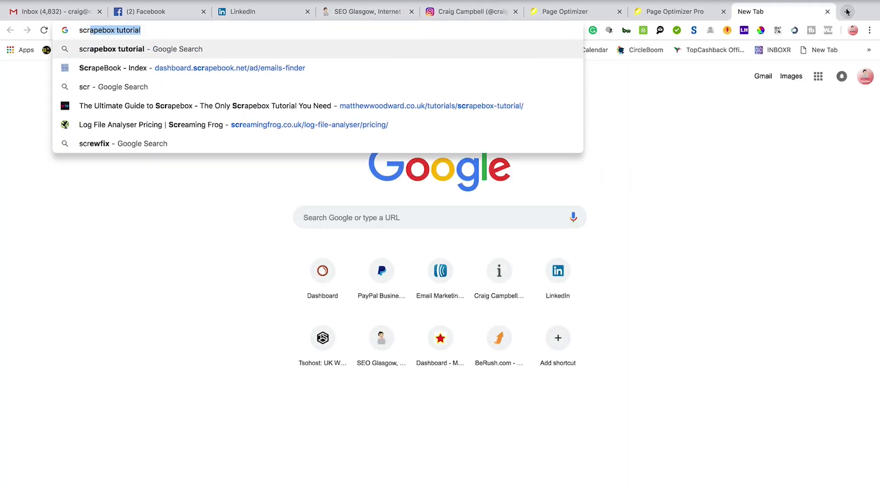
pyautogui.write('apebox tutorial')
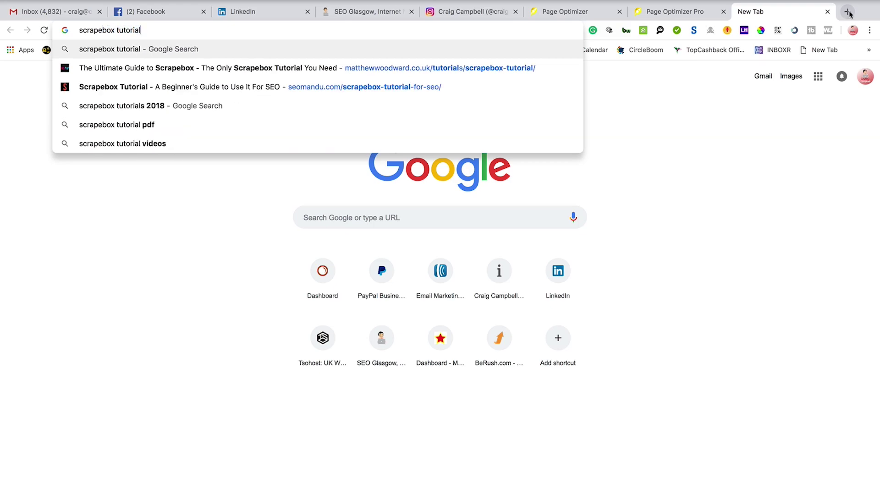
pyautogui.press('Return')
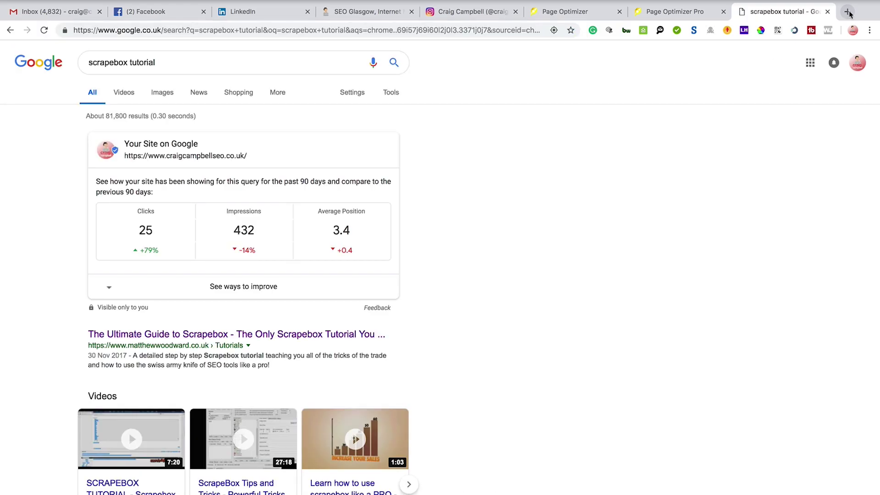
pyautogui.scroll(-5, 846, 88)
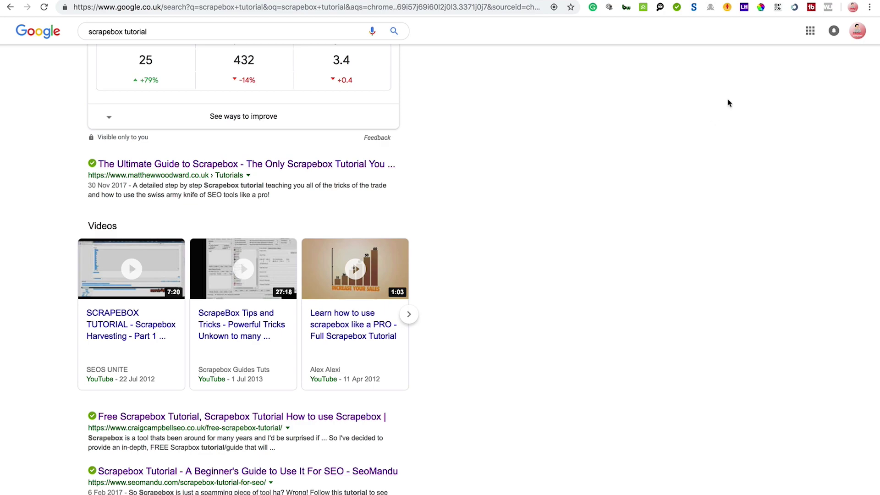
# Return to the app and open the Scrapebox Tutorial analysis, scrolling to its 31.50% score and keyword charts
pyautogui.hotkey('ctrl', 'Tab')
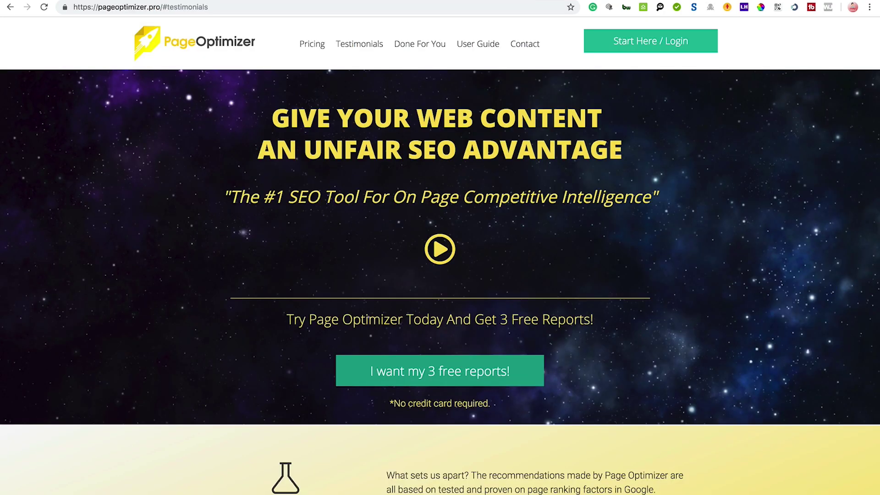
pyautogui.hotkey('ctrl', 'Tab')
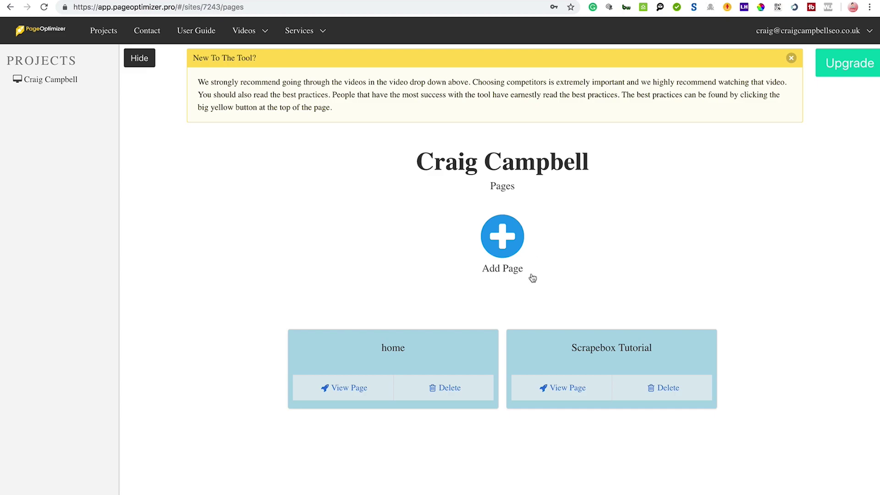
pyautogui.click(576, 392)
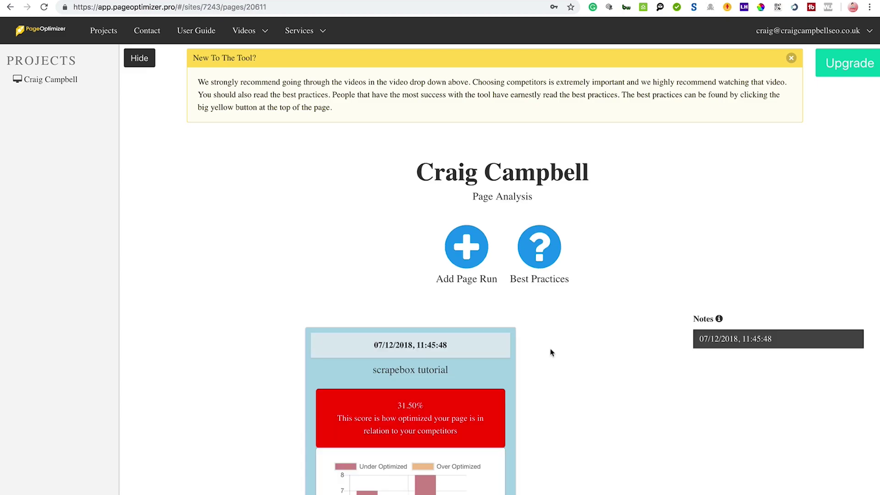
pyautogui.scroll(-5, 556, 348)
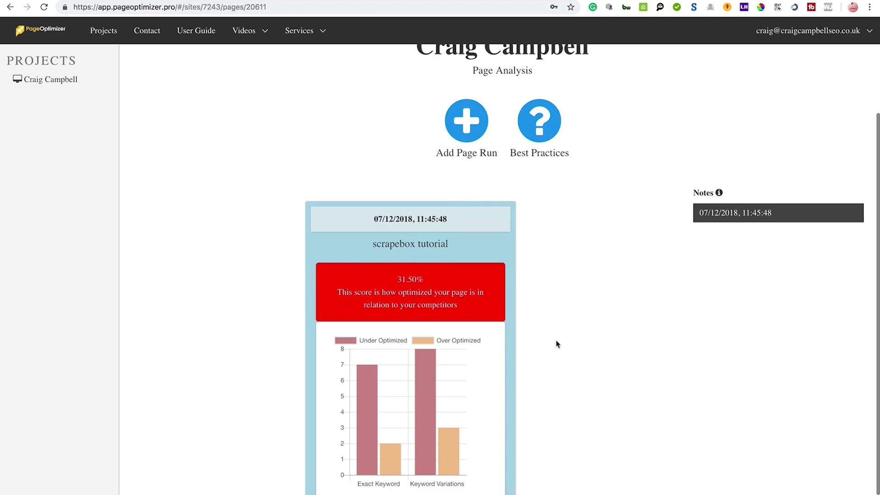
pyautogui.scroll(-1, 557, 343)
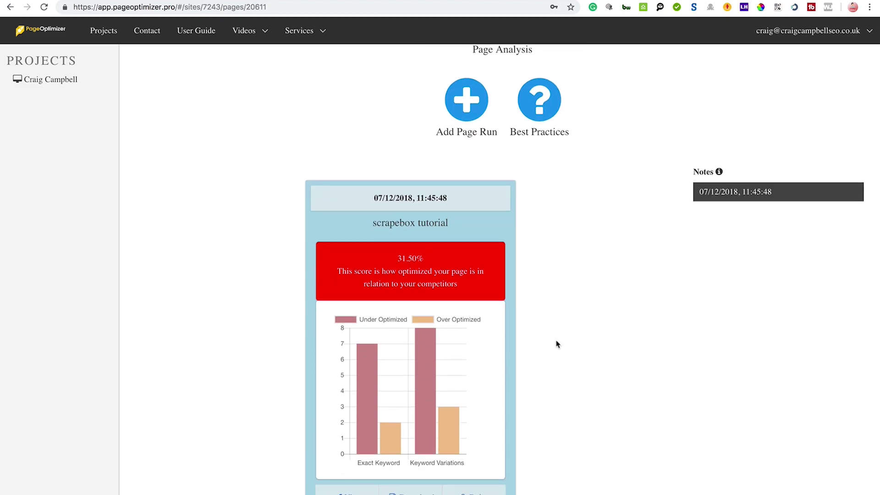
pyautogui.scroll(-1, 557, 344)
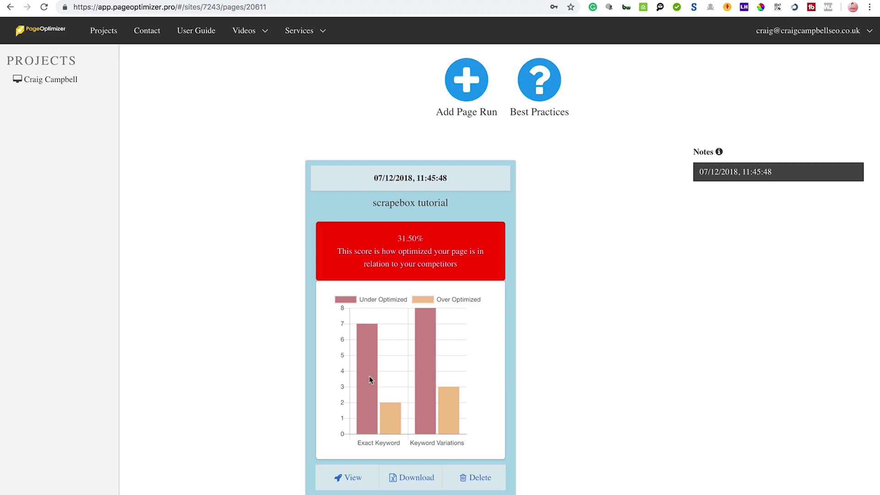
# Open the run's report and review exact keyword, variations, and word count (5673 vs 4265.5) recommendations
pyautogui.click(353, 478)
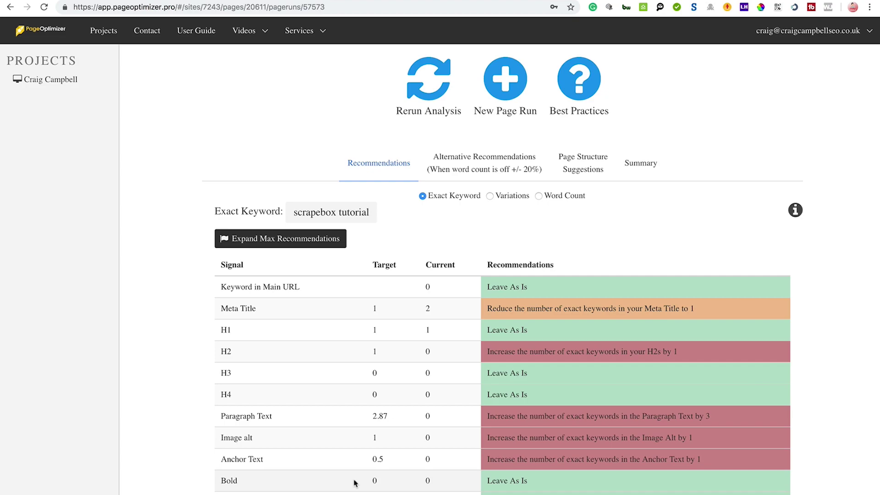
pyautogui.scroll(-5, 354, 482)
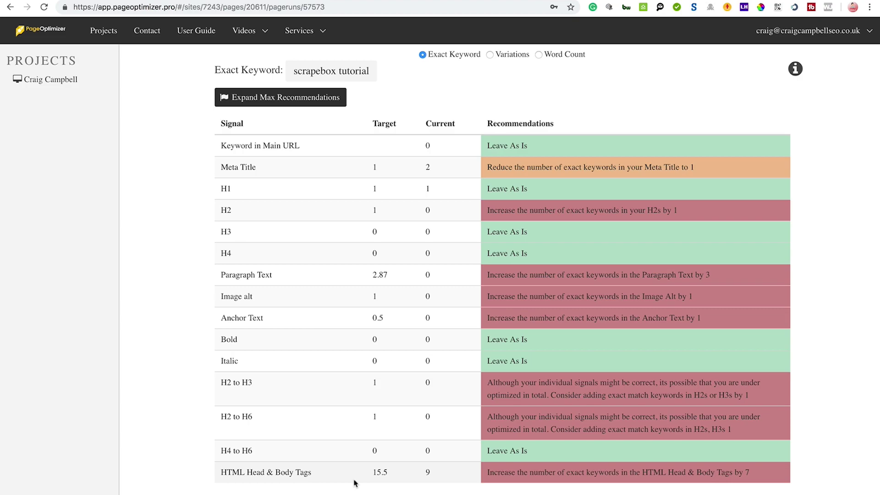
pyautogui.click(490, 55)
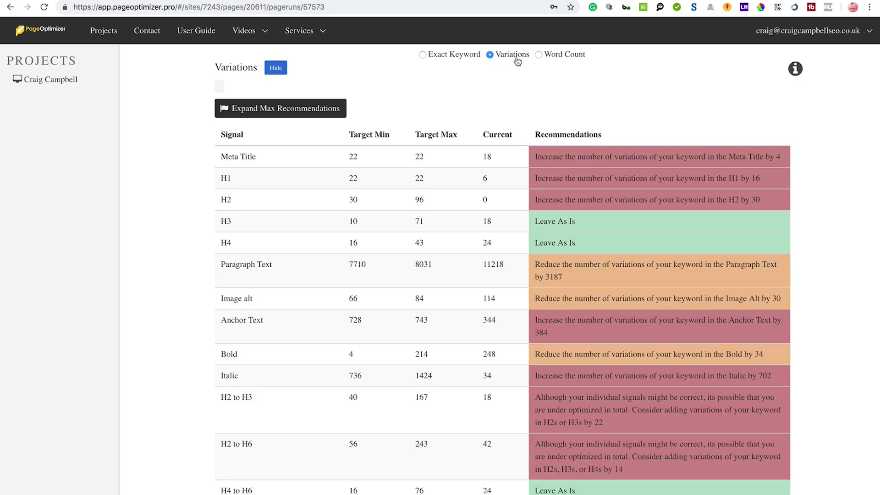
pyautogui.click(539, 55)
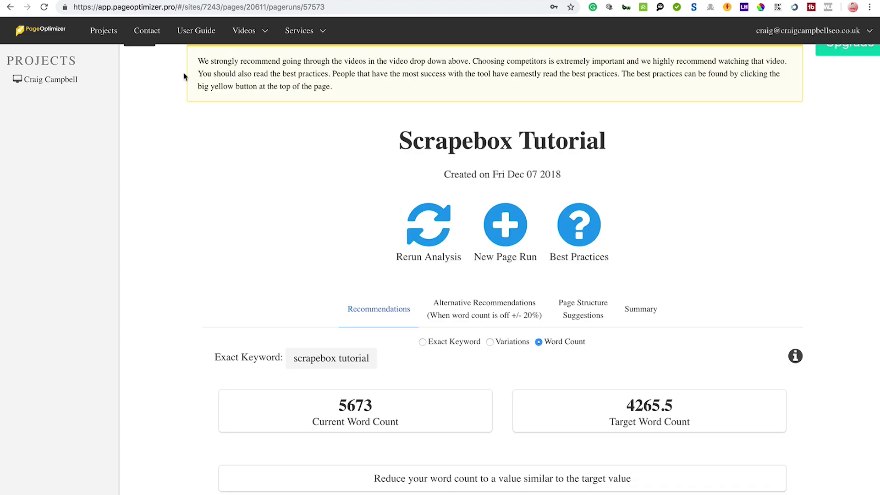
# Go back, reopen the run's exact keyword recommendations and highlight the H2 and H3 rows
pyautogui.click(11, 7)
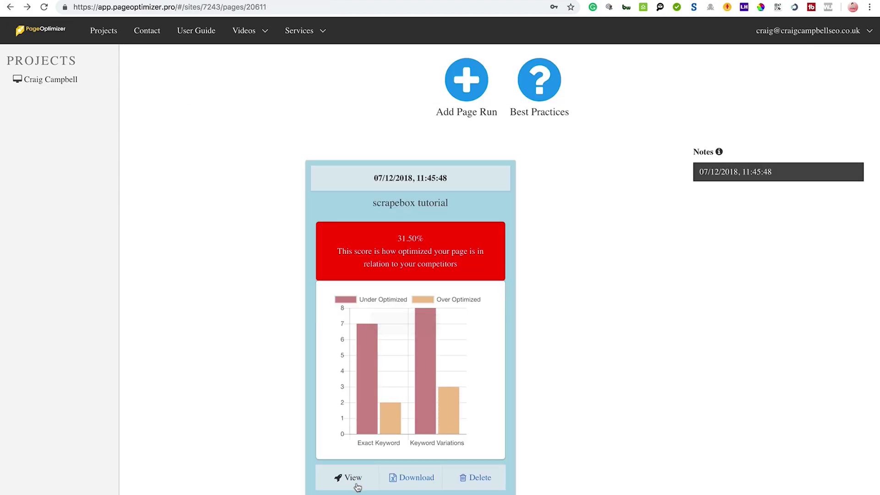
pyautogui.click(352, 477)
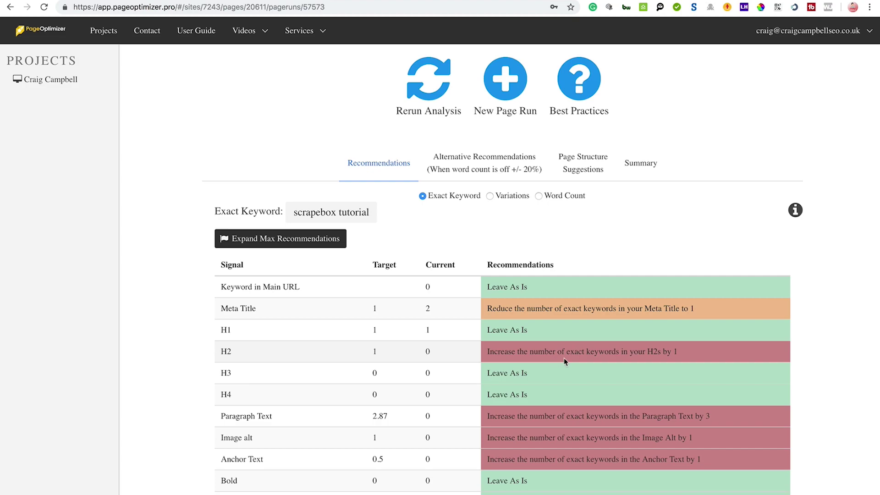
pyautogui.moveTo(565, 351); pyautogui.dragTo(593, 239)
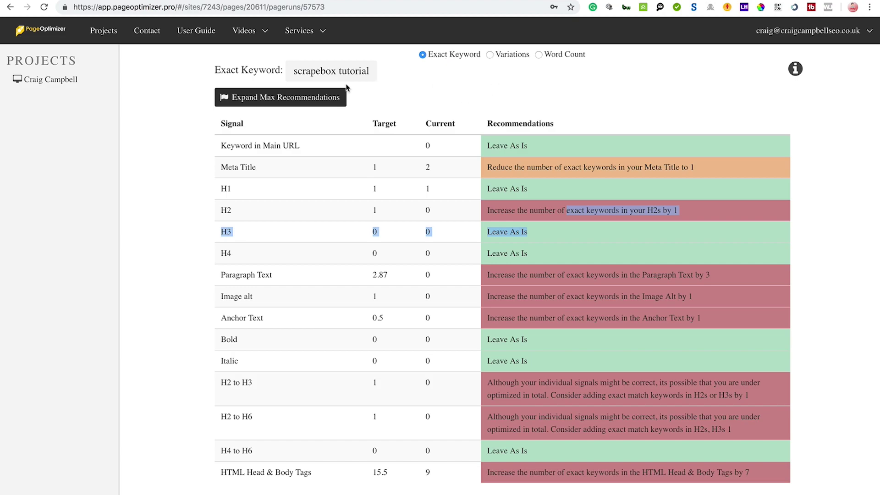
# Review the keyword variations table, then highlight the 4265.5 target word count against 5673 current
pyautogui.click(489, 55)
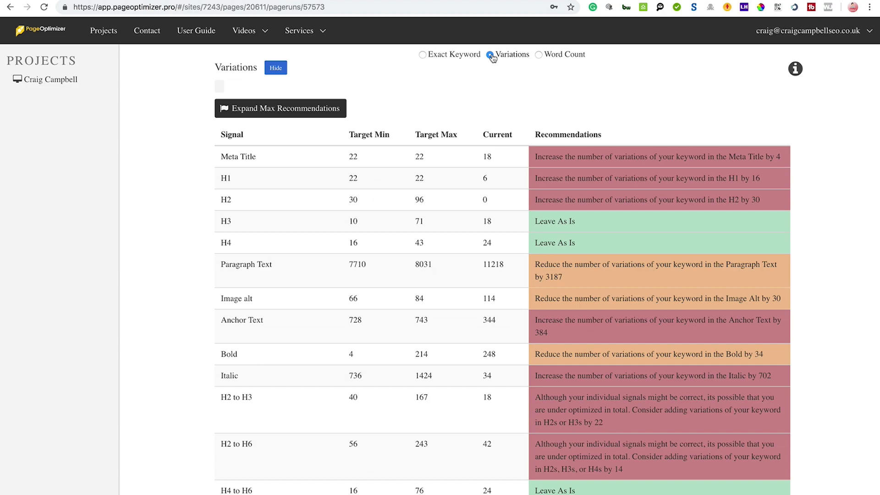
pyautogui.moveTo(571, 112); pyautogui.dragTo(550, 363)
pyautogui.click(550, 363)
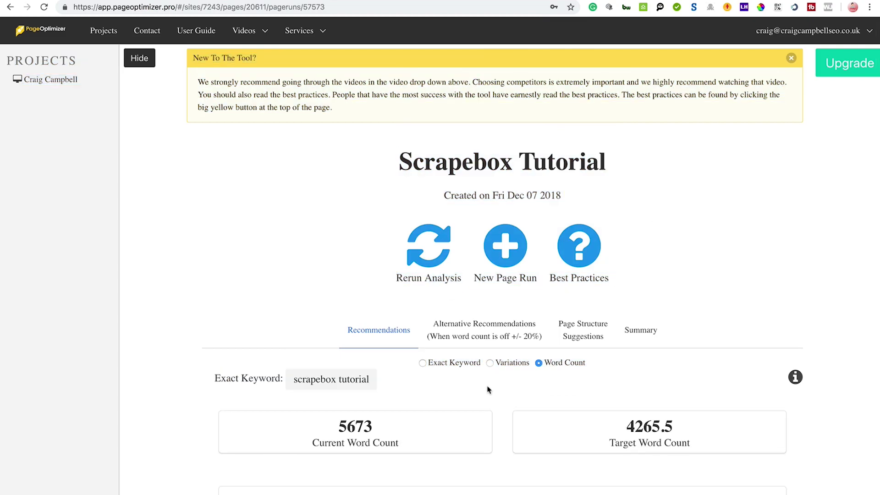
pyautogui.scroll(-1, 487, 390)
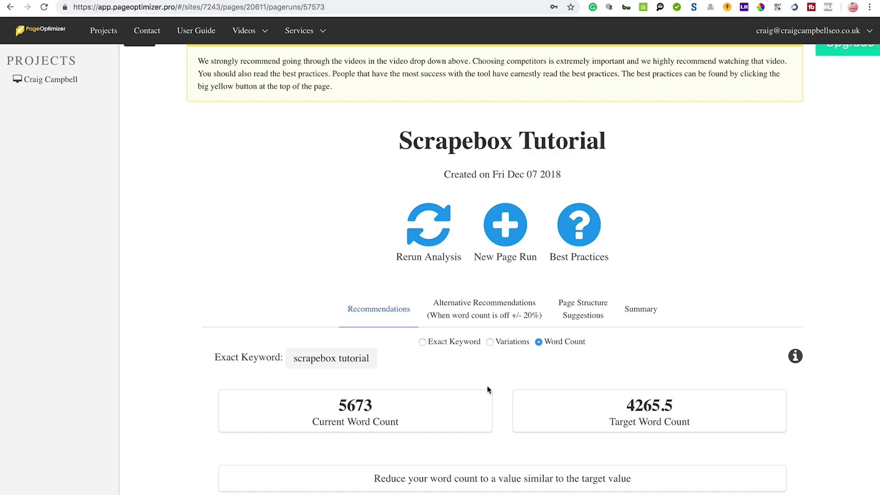
pyautogui.moveTo(500, 403); pyautogui.dragTo(633, 411)
pyautogui.moveTo(685, 408); pyautogui.dragTo(622, 408)
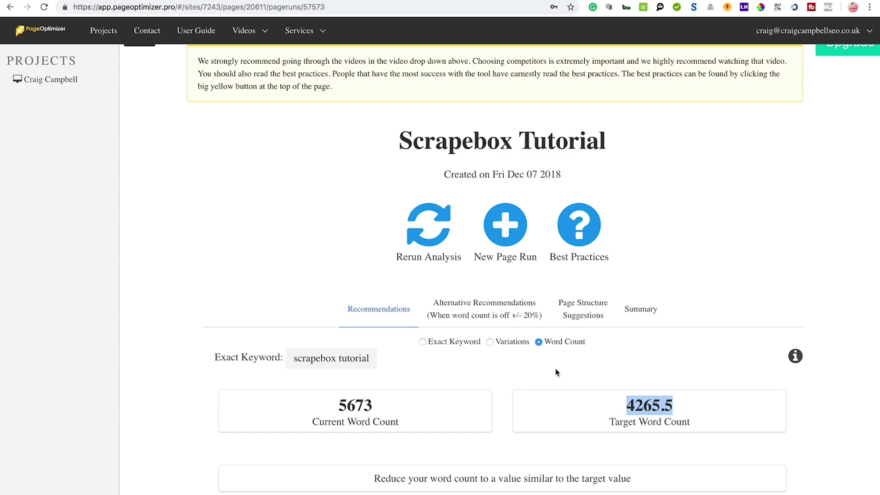
# Review the exact keyword recommendations from Signal to H2, then return to the Projects list
pyautogui.click(428, 347)
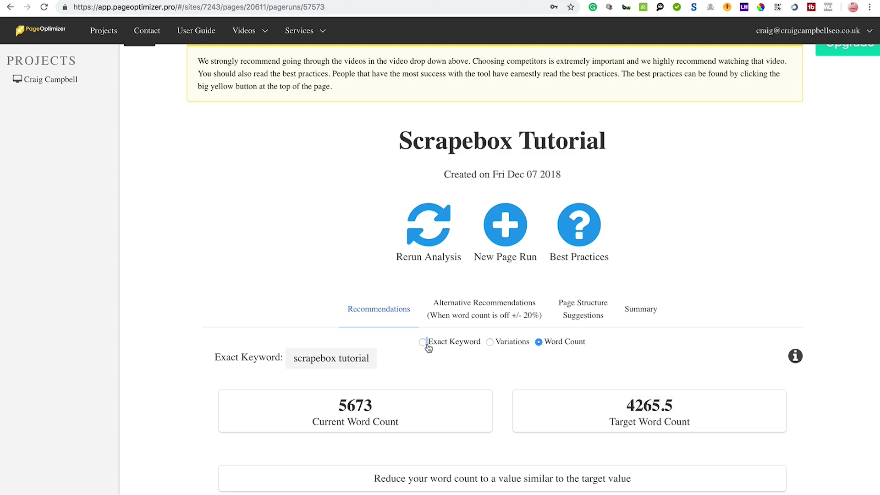
pyautogui.click(423, 347)
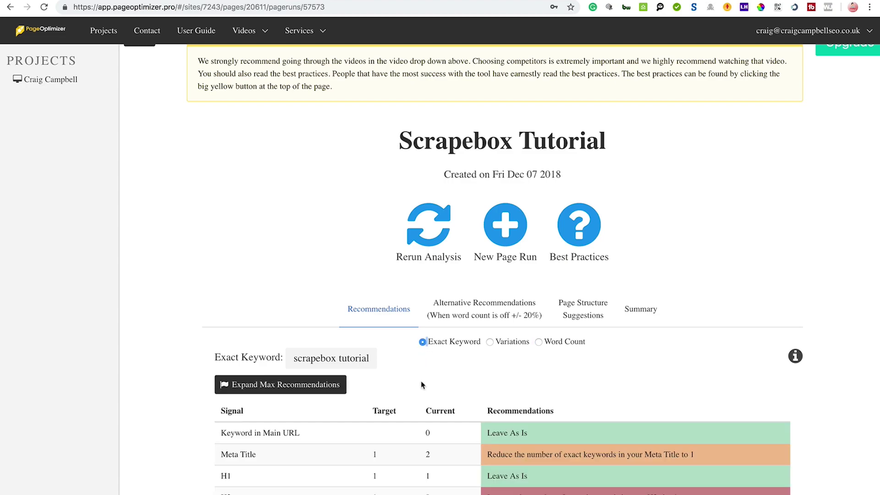
pyautogui.moveTo(420, 381); pyautogui.dragTo(405, 321)
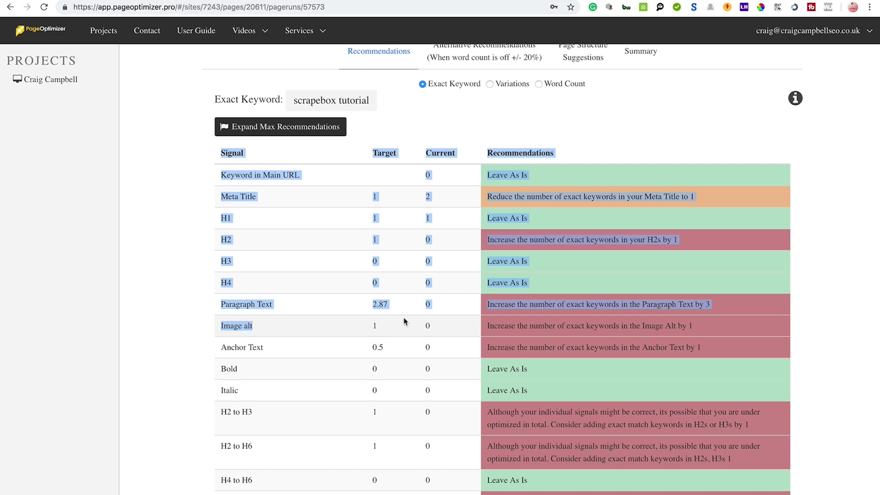
pyautogui.click(102, 30)
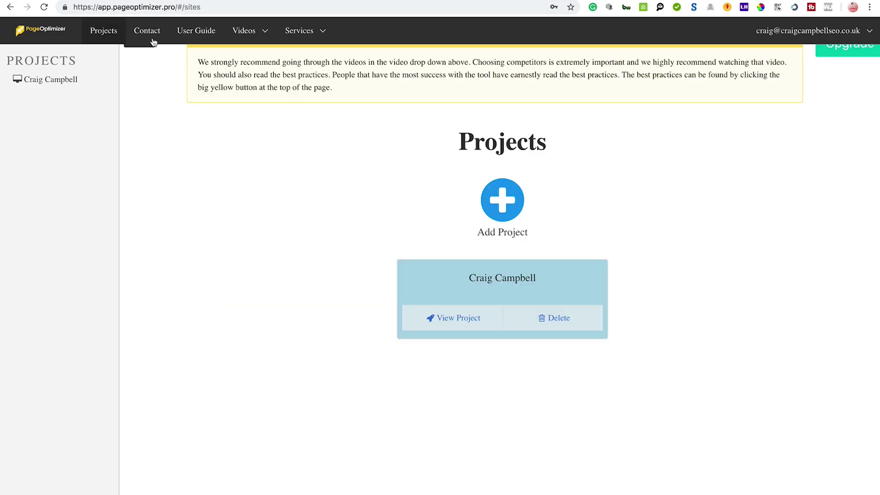
# Fill in a new project with a suggested name, https, www and the bare domain without its page path
pyautogui.click(514, 220)
pyautogui.click(306, 252)
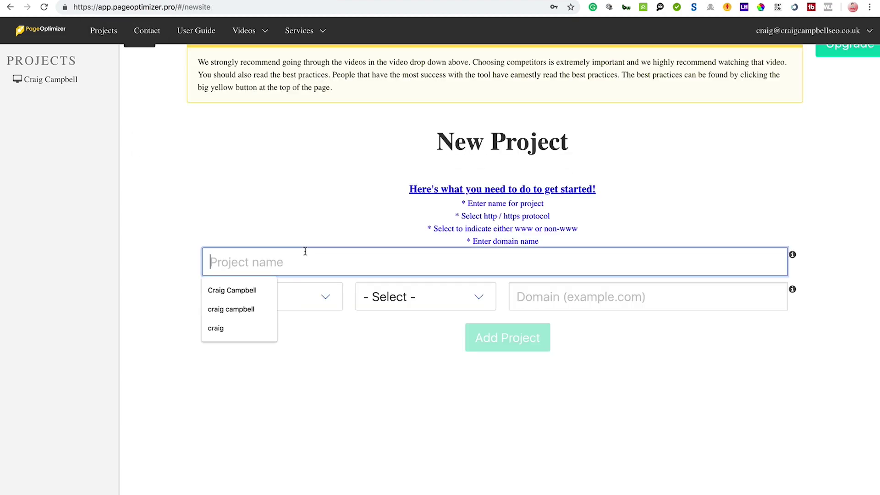
pyautogui.click(304, 282)
pyautogui.click(315, 285)
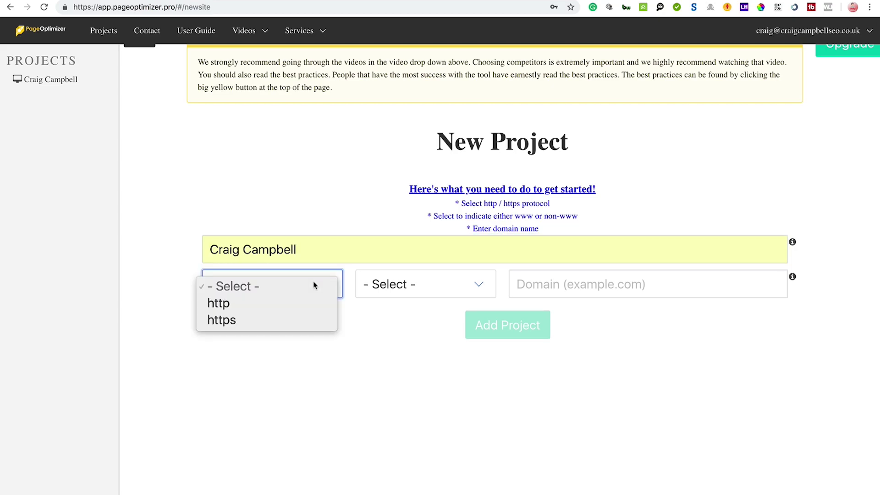
pyautogui.click(291, 317)
pyautogui.click(429, 288)
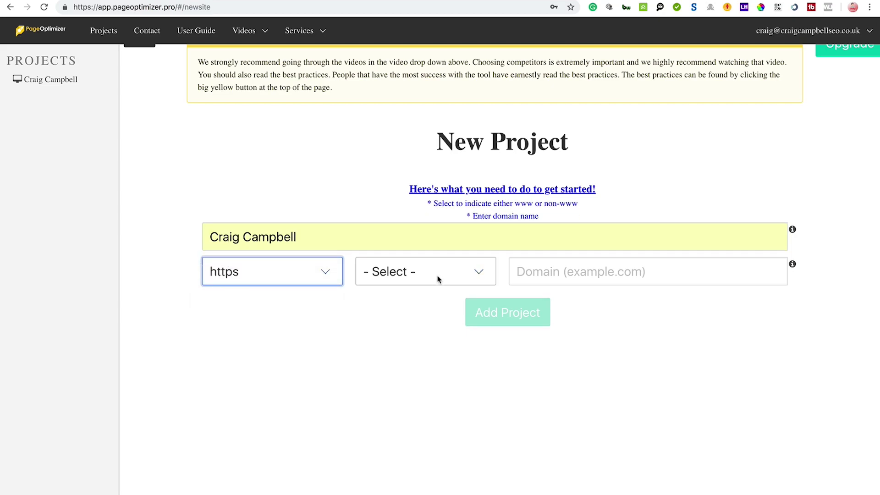
pyautogui.click(429, 298)
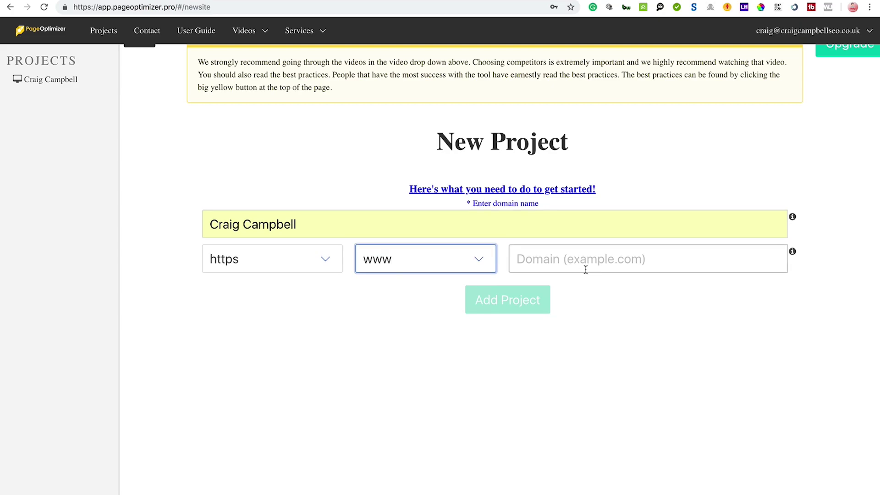
pyautogui.click(585, 269)
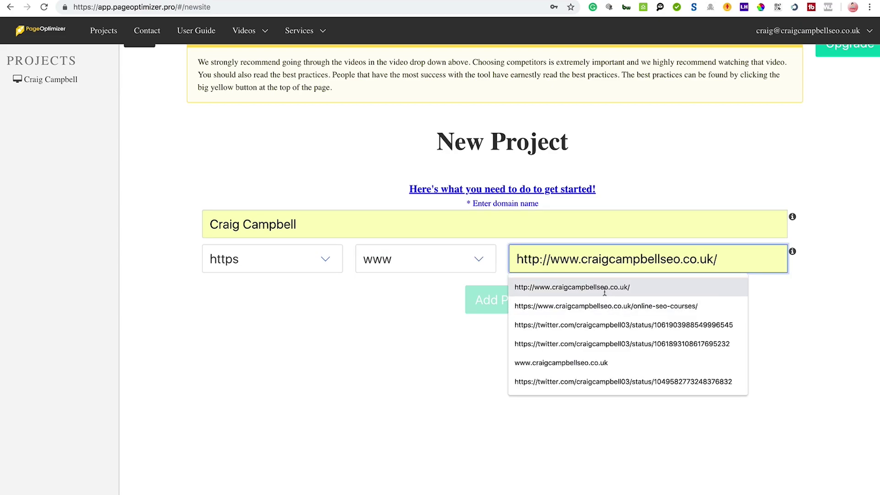
pyautogui.click(613, 306)
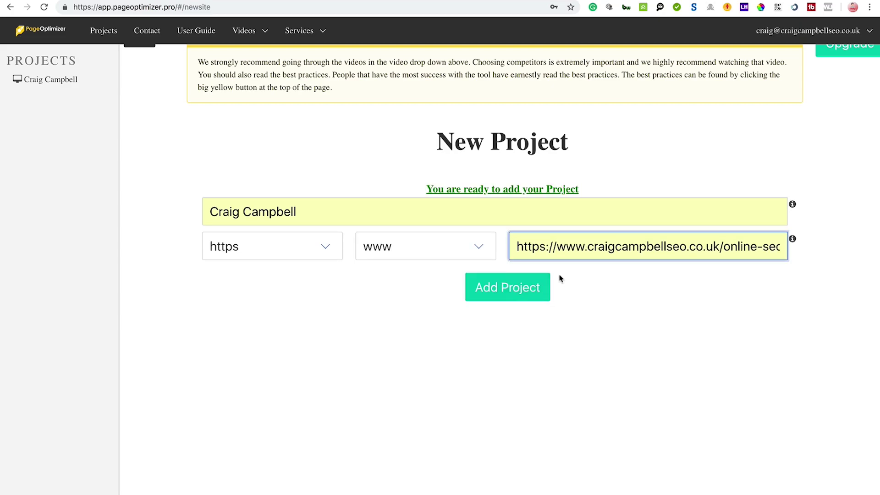
pyautogui.moveTo(722, 248); pyautogui.dragTo(853, 252)
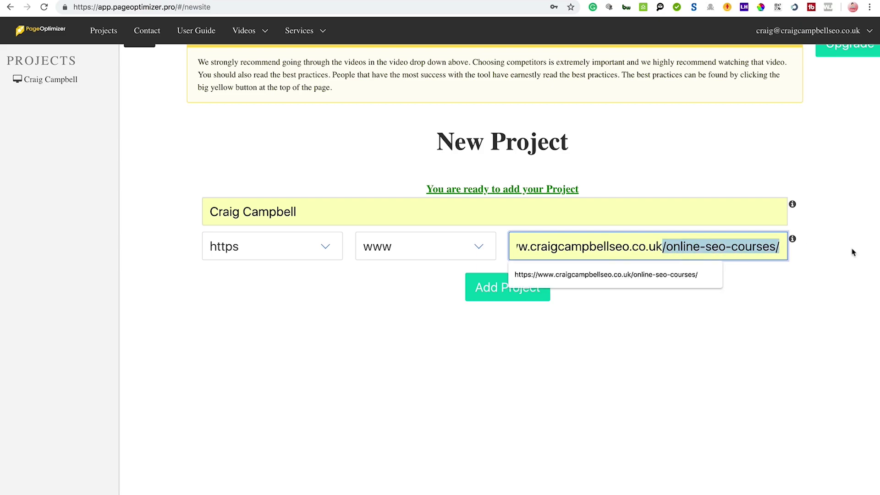
pyautogui.press('BackSpace')
# Submit the new project twice, then open the existing project's Pages list after the domain is rejected
pyautogui.click(493, 285)
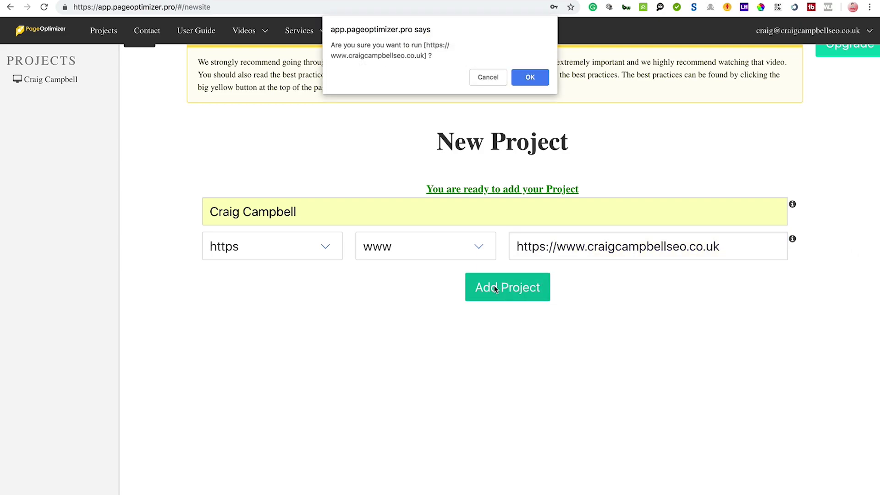
pyautogui.click(534, 78)
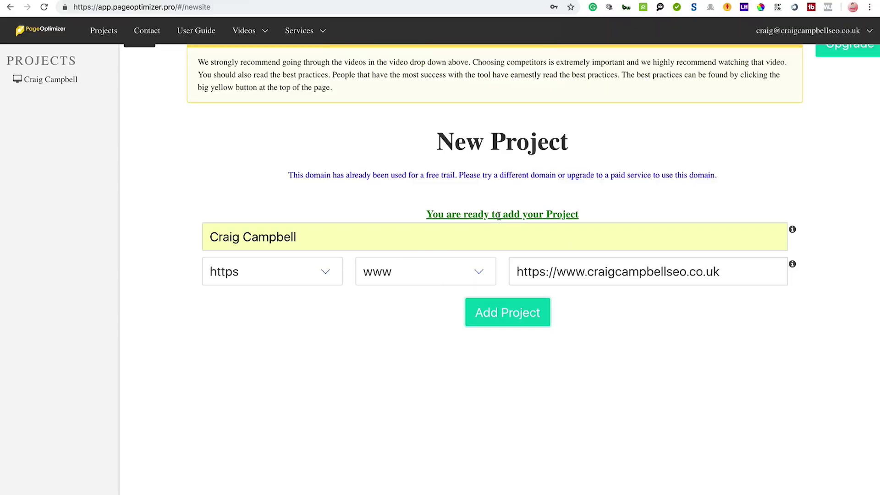
pyautogui.click(517, 318)
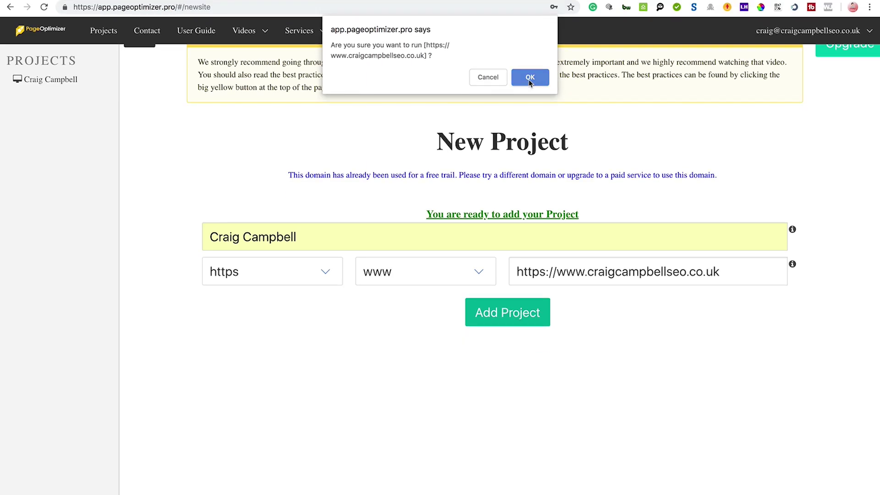
pyautogui.click(529, 79)
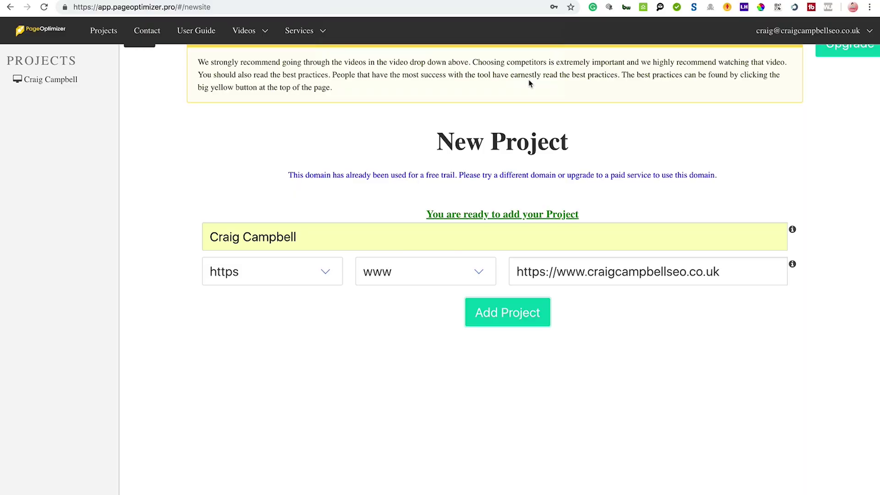
pyautogui.click(67, 80)
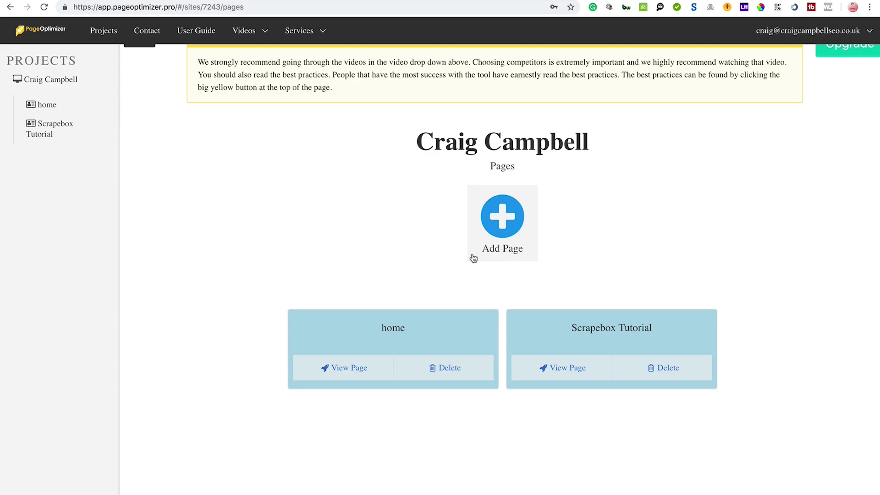
# Open the Add Project Page form and browse its page name, path, keyword, locations and competitor URL fields
pyautogui.click(513, 209)
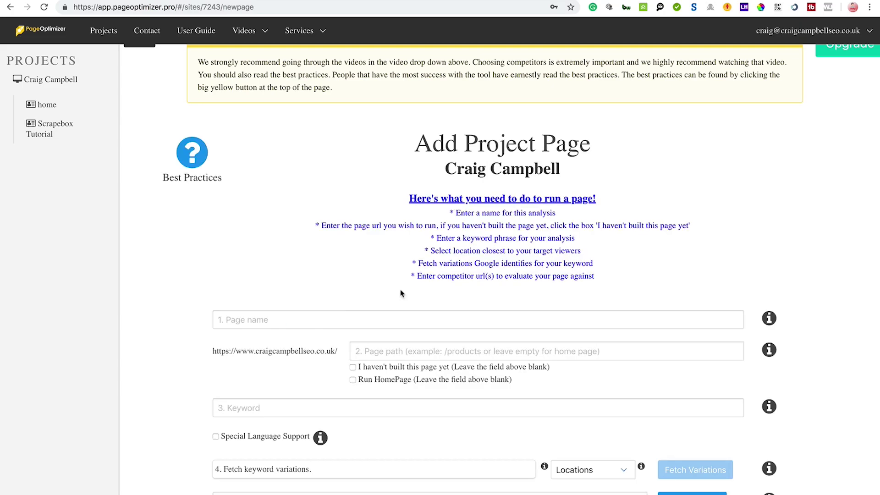
pyautogui.click(291, 318)
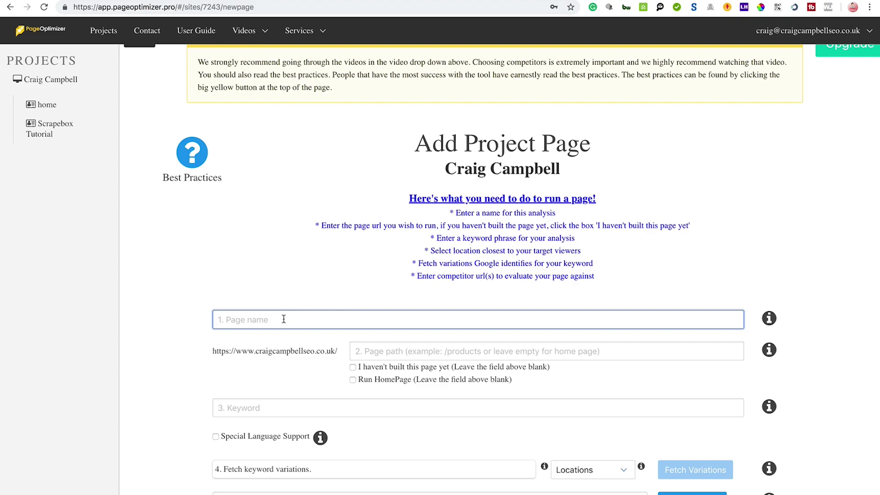
pyautogui.click(400, 347)
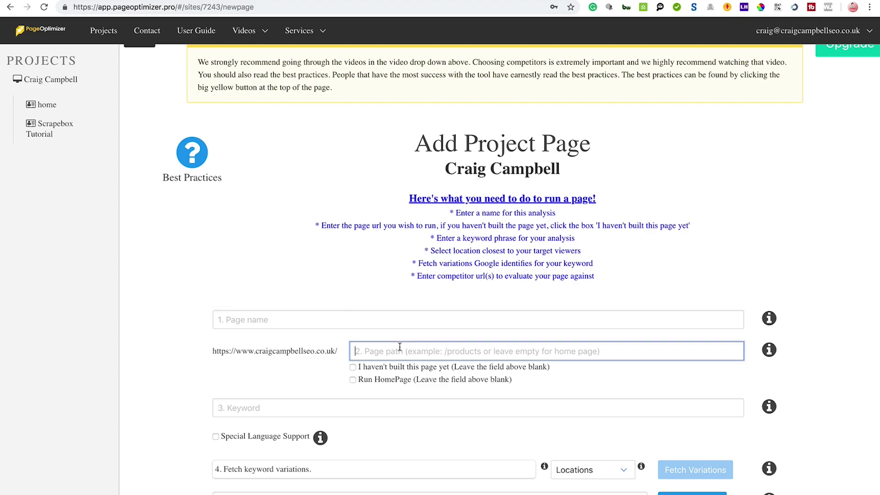
pyautogui.click(385, 409)
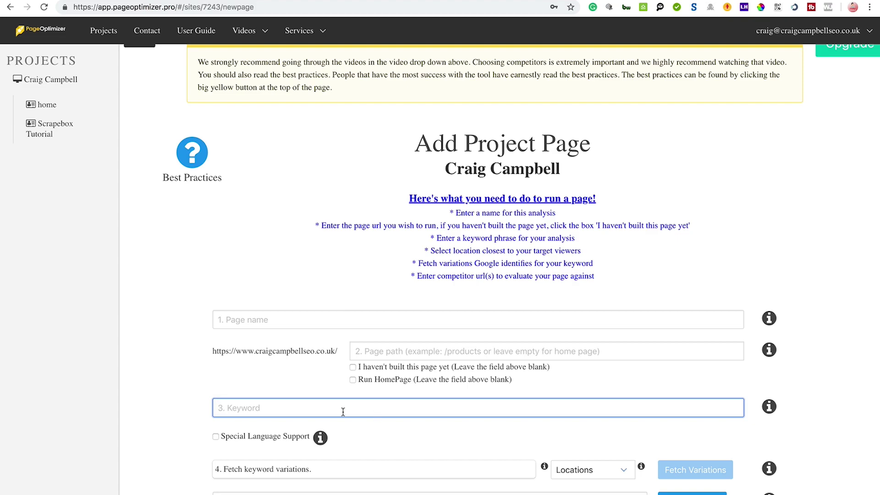
pyautogui.click(276, 468)
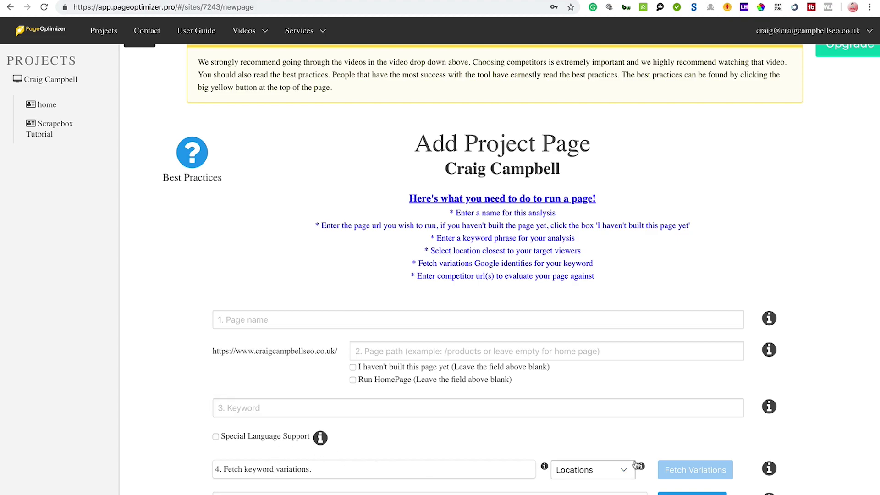
pyautogui.click(592, 469)
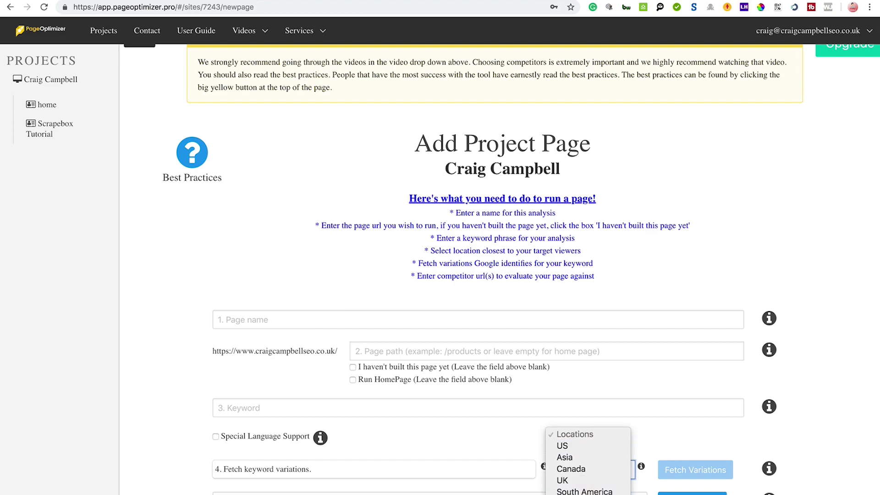
pyautogui.click(504, 447)
pyautogui.press('space')
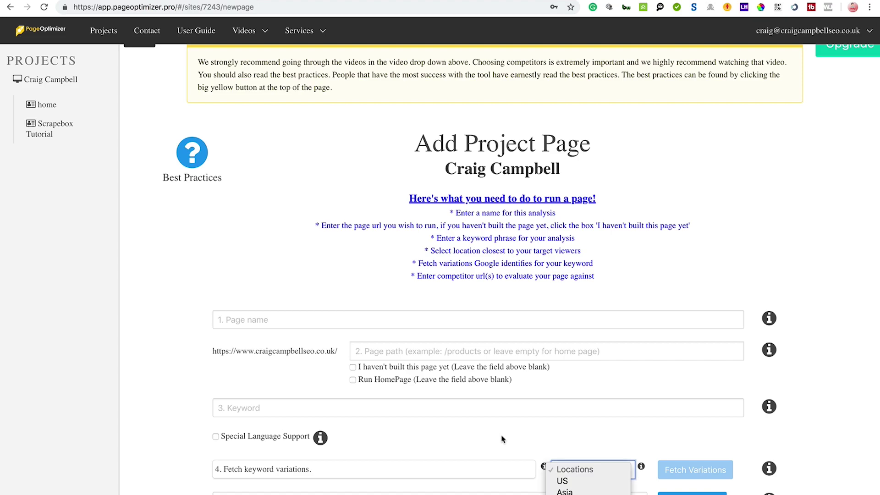
pyautogui.click(785, 434)
pyautogui.moveTo(785, 433); pyautogui.dragTo(761, 266)
# Display the competitor-selection tip above the still-empty Competitors URL box
pyautogui.click(536, 323)
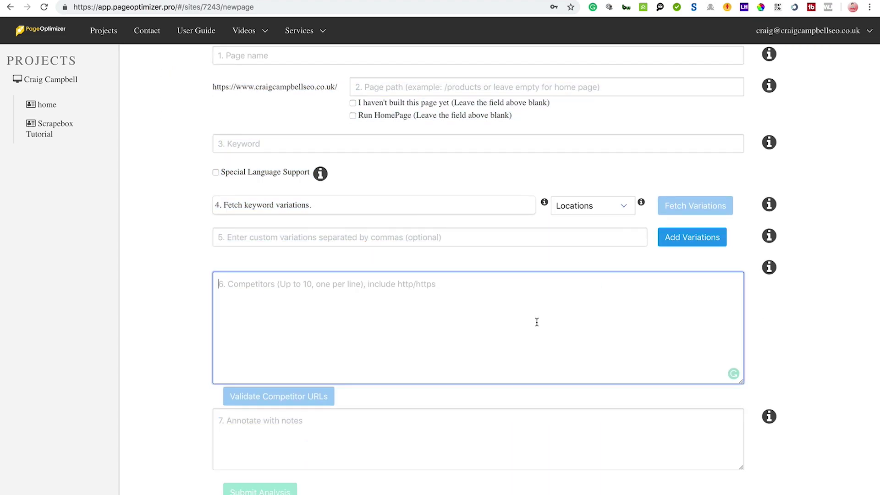
pyautogui.click(317, 303)
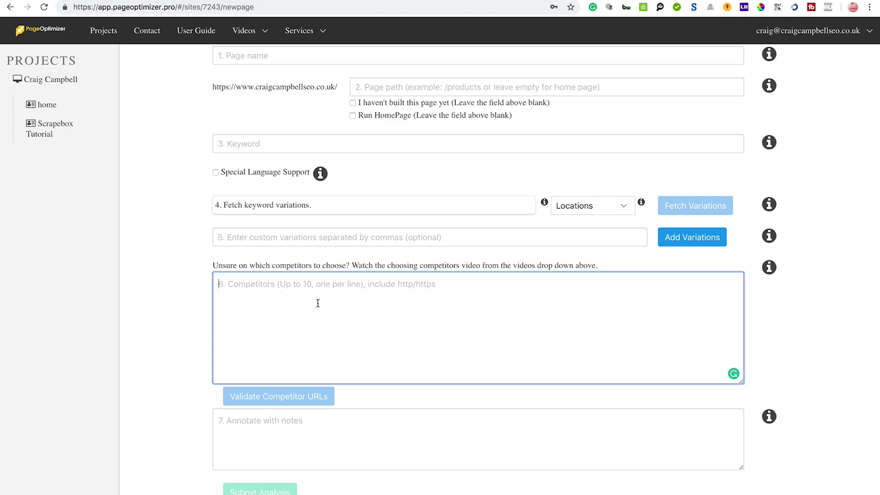